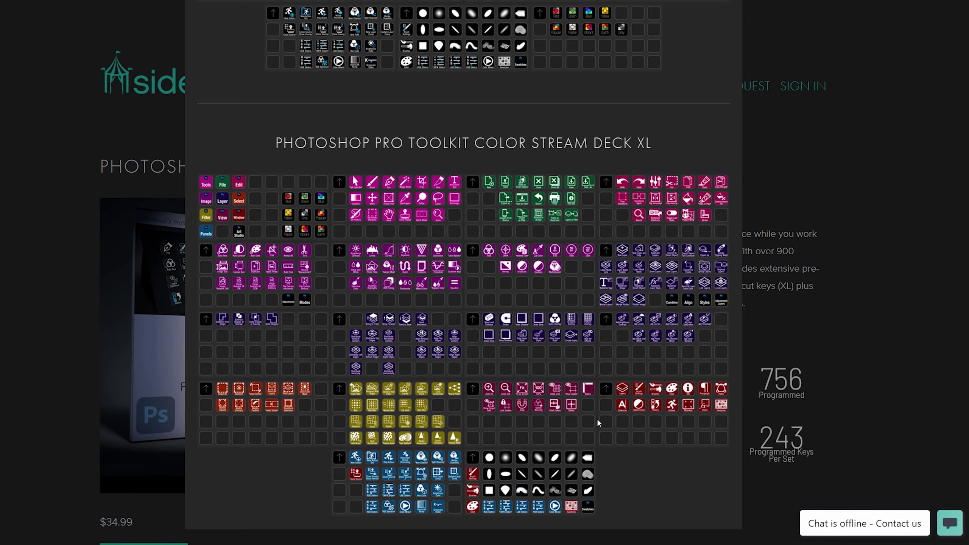
Step: Review the Photoshop Pro Toolkit key layouts for the Stream Deck XL and the Stream Deck 15 Key
scroll(683, 183, "up", 8)
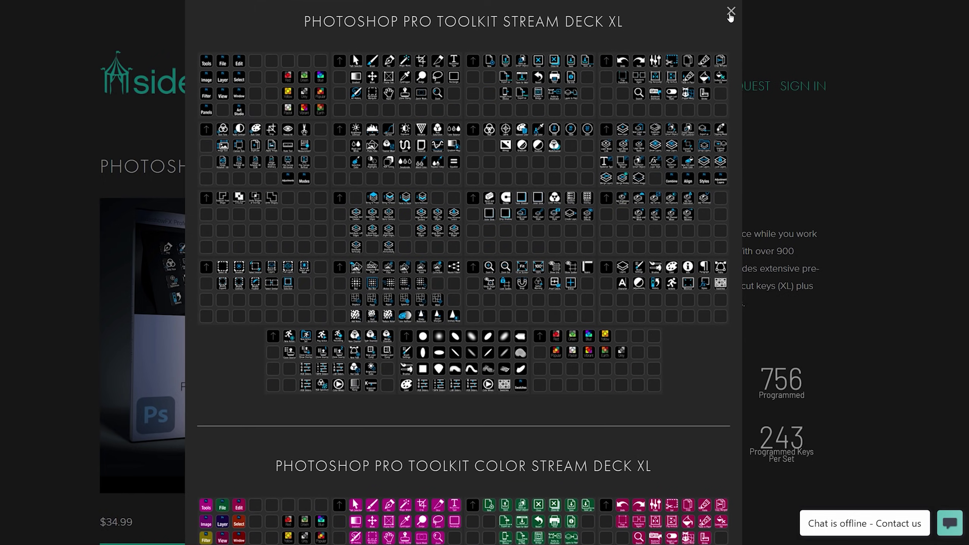
left_click(731, 12)
left_click(713, 428)
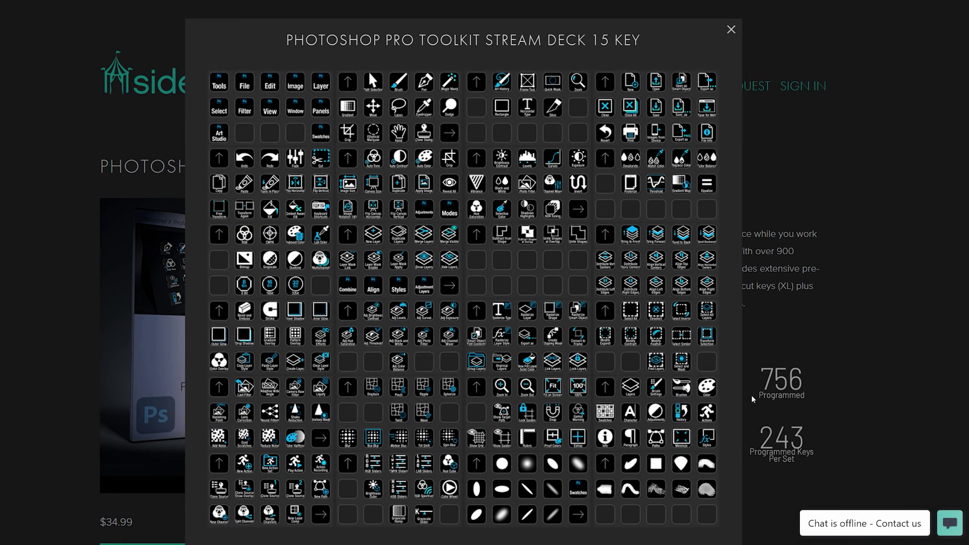
scroll(633, 340, "down", 1)
scroll(631, 272, "down", 10)
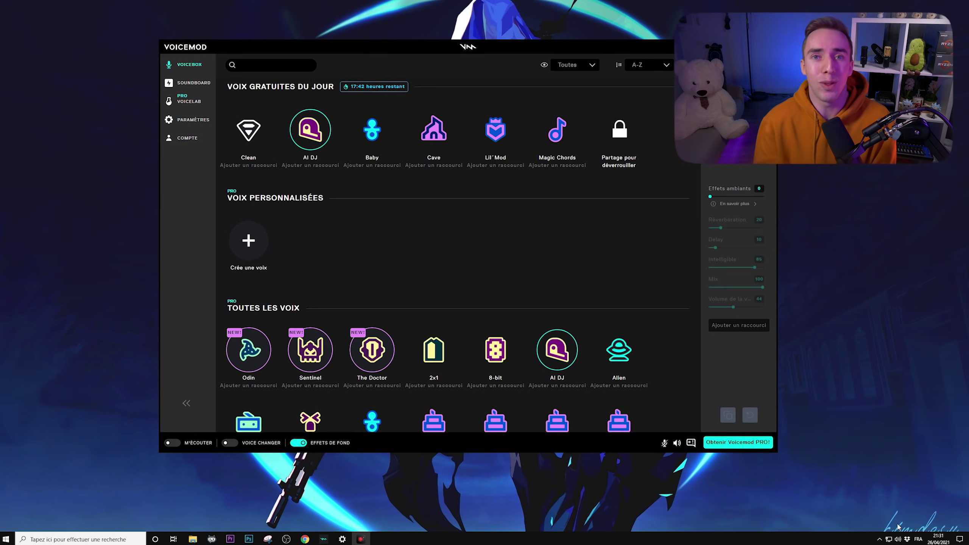
Step: Open the Windows sound settings and bring up the classic Sound control panel from the related settings
right_click(897, 537)
left_click(912, 481)
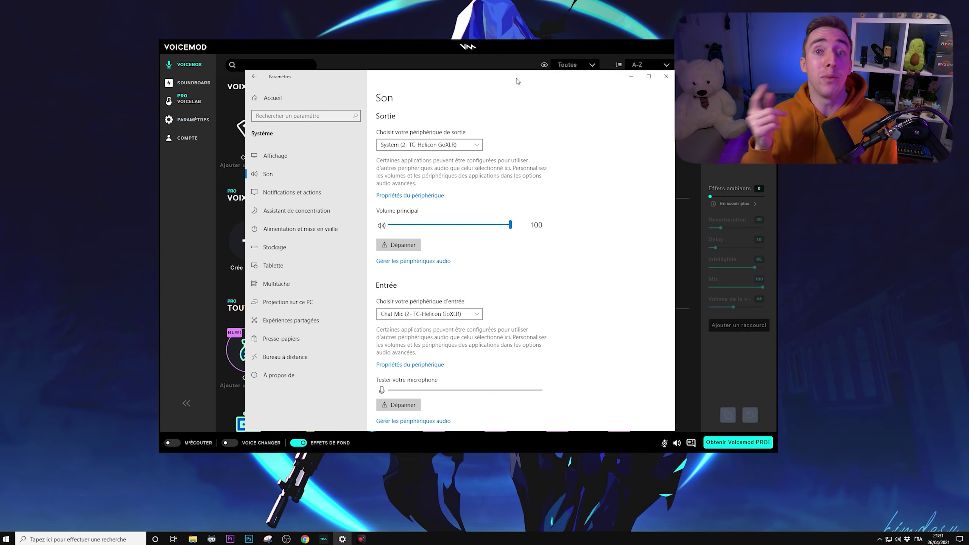
scroll(596, 195, "down", 5)
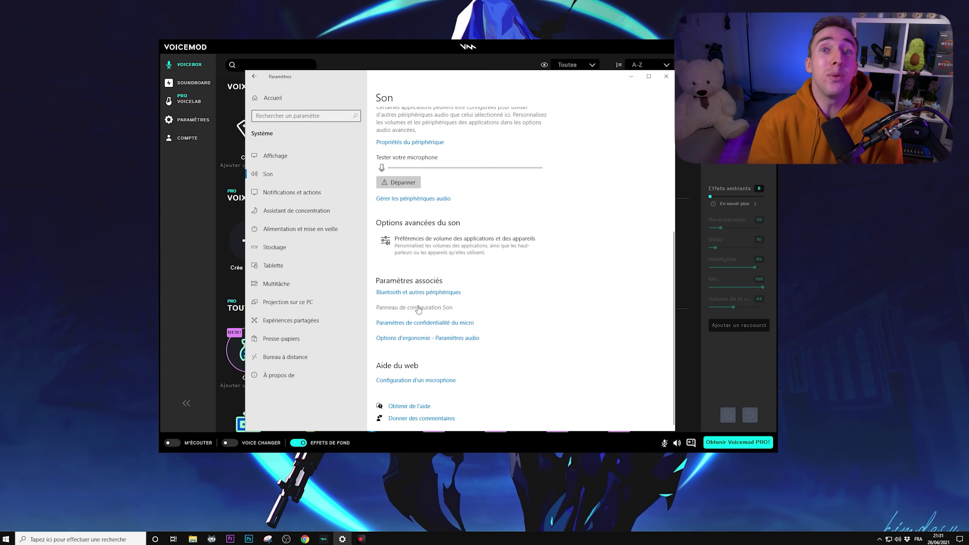
left_click(417, 313)
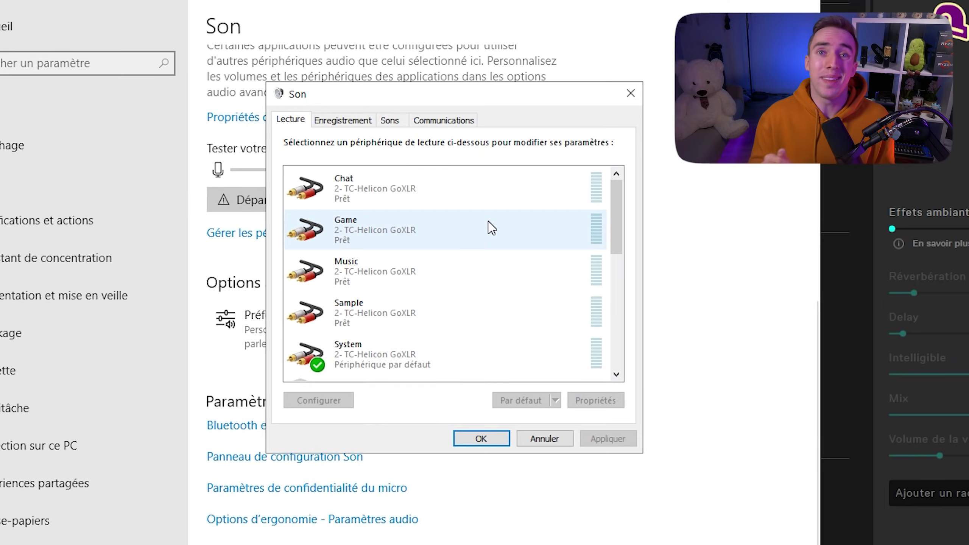
Step: Select the System playback device, then inspect the recording devices in the Sound dialog
scroll(244, 206, "down", 2)
left_click(433, 302)
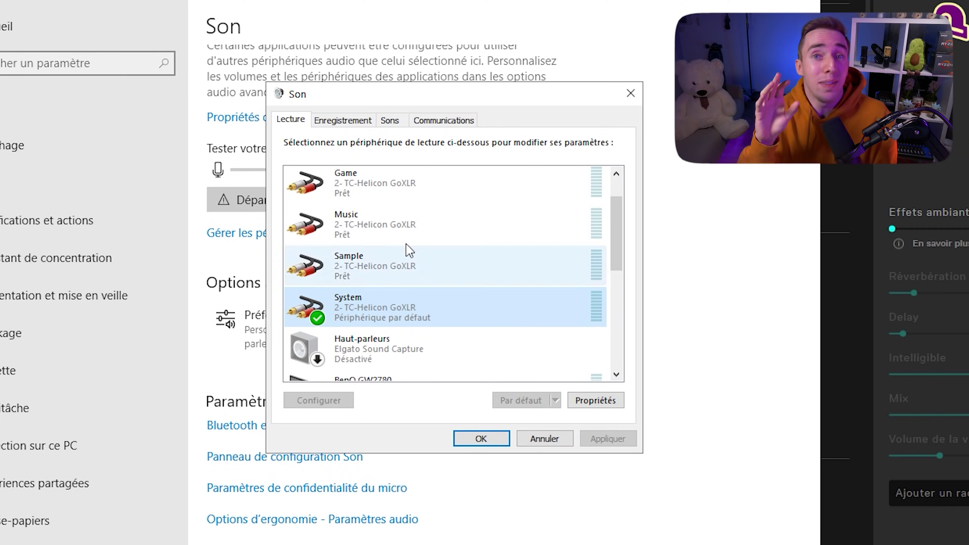
left_click(331, 120)
left_click(427, 281)
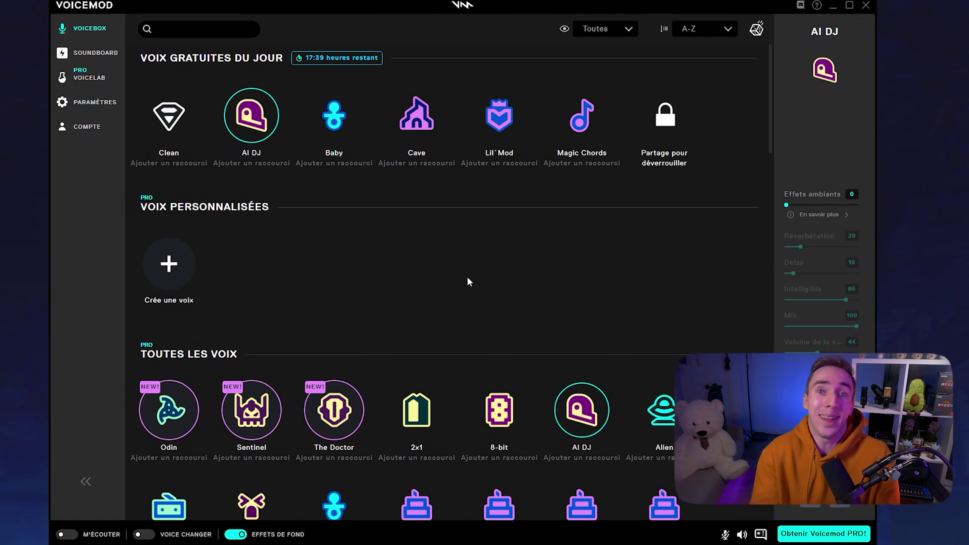
Step: Switch to Voicemod and try the Baby voice followed by the Cave voice from the free voices of the day
left_click(352, 124)
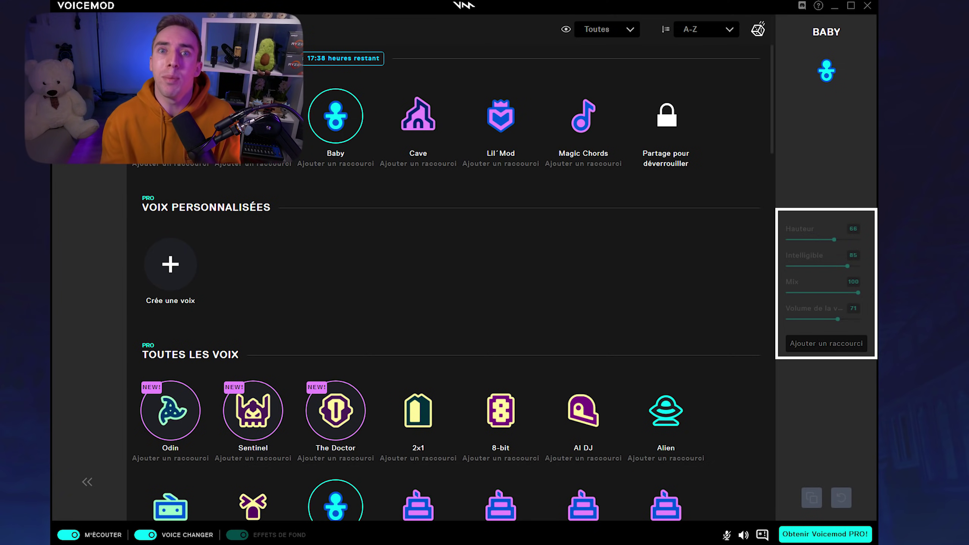
left_click(419, 116)
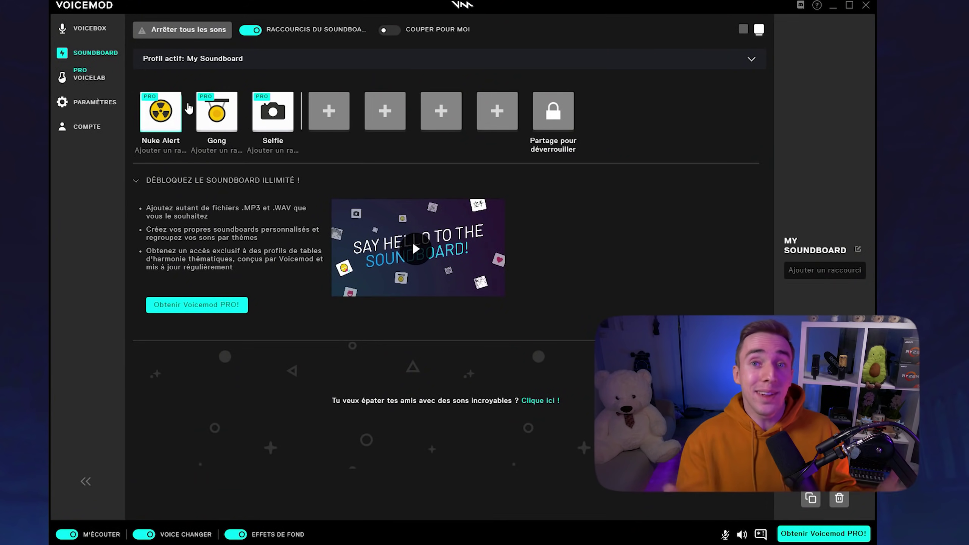
Step: Play the Nuke Alert, Gong and Selfie sounds of My Soundboard, stopping all sounds before each new one
left_click(174, 115)
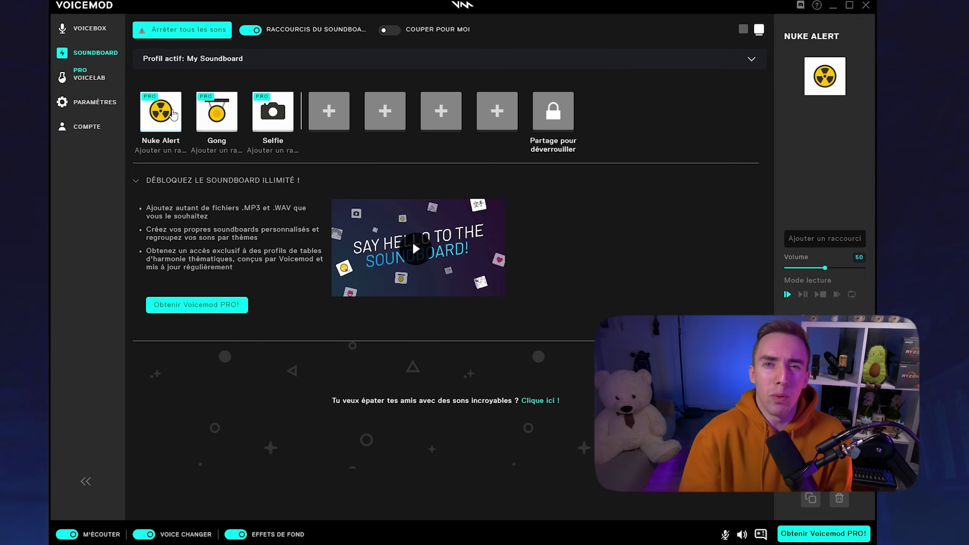
left_click(208, 30)
left_click(218, 109)
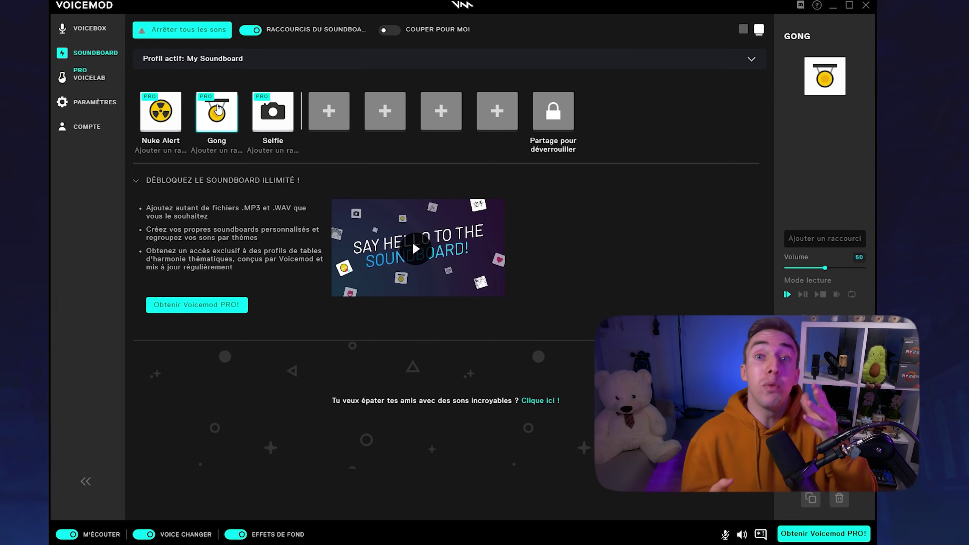
left_click(202, 30)
left_click(270, 115)
left_click(270, 115)
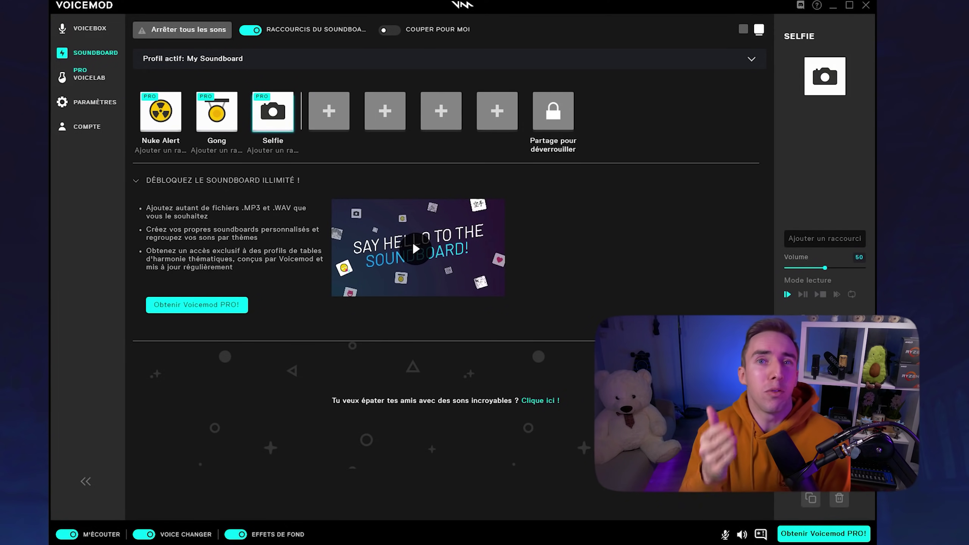
Step: Look through the Prankster, Voicebox Backgrounds and Voicebox Music soundboard profiles, and return to My Soundboard
left_click(222, 61)
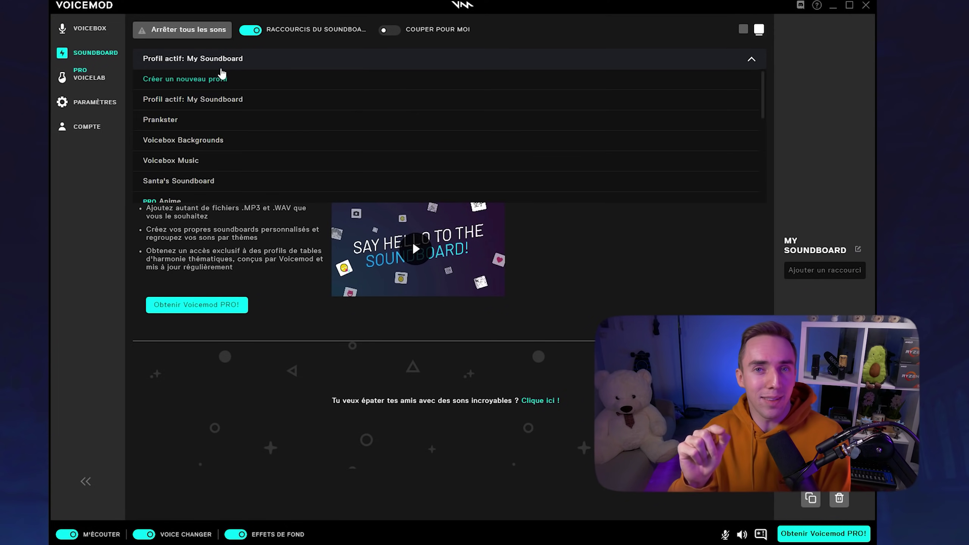
left_click(221, 122)
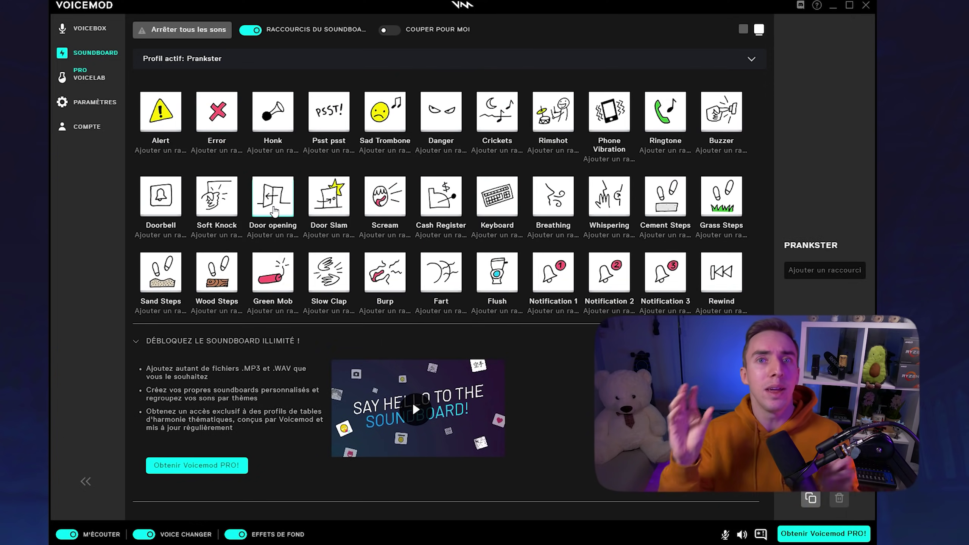
left_click(237, 58)
left_click(223, 142)
left_click(244, 61)
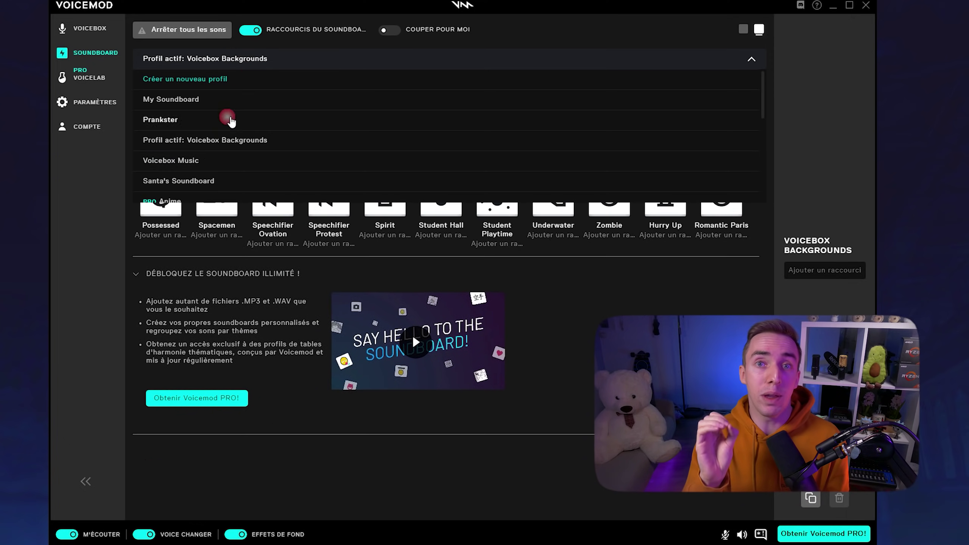
left_click(223, 153)
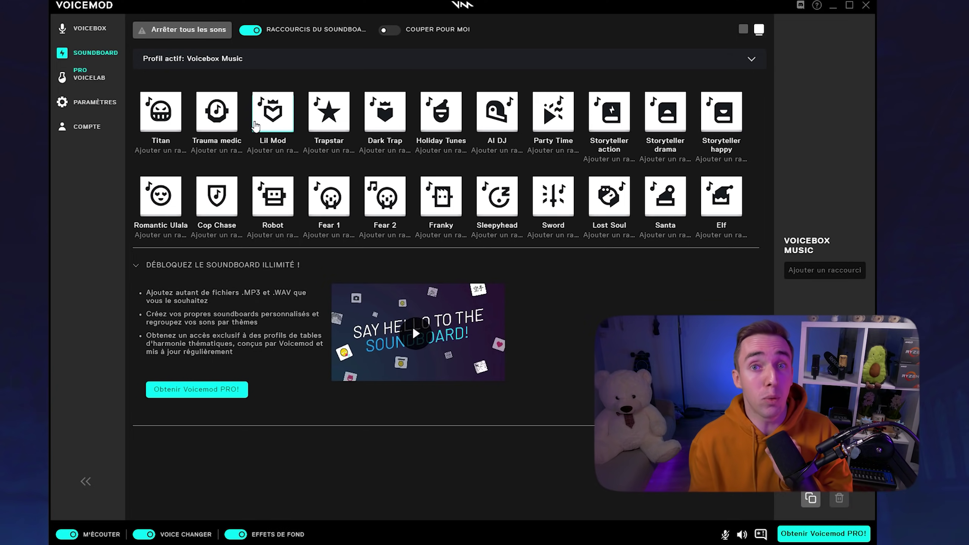
left_click(225, 59)
left_click(212, 100)
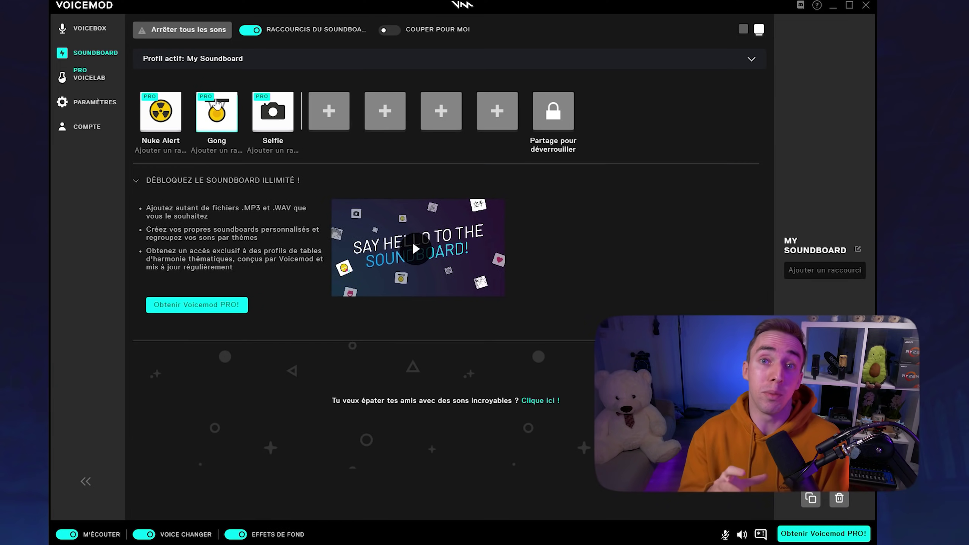
Step: Open the audio file picker for the first empty slot of My Soundboard and look through the Documents folder
left_click(329, 112)
scroll(329, 111, "down", 2)
scroll(329, 111, "up", 2)
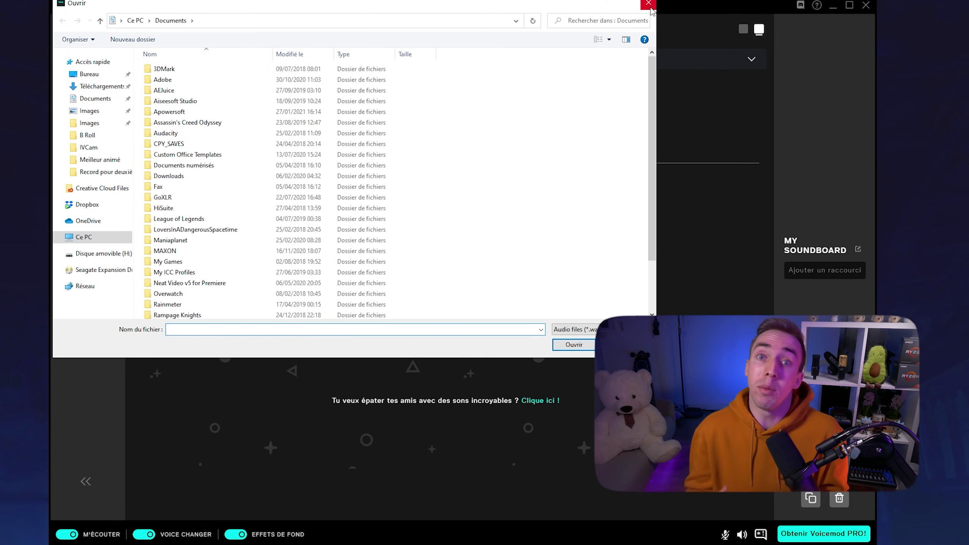